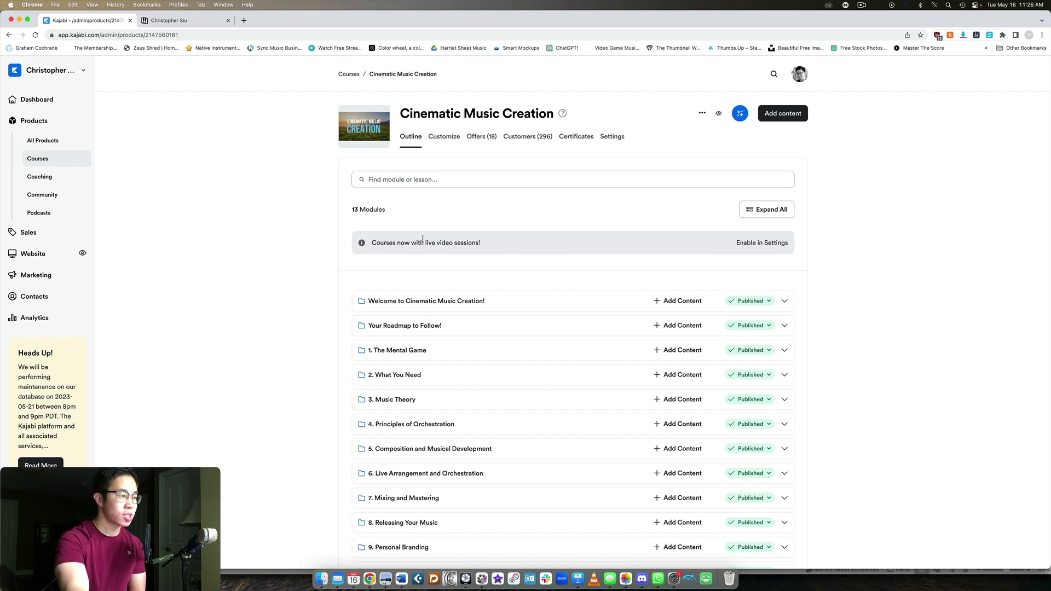
Enable a live session for the course titled 'Meet and greet with all CMC students!'.
left_click(752, 245)
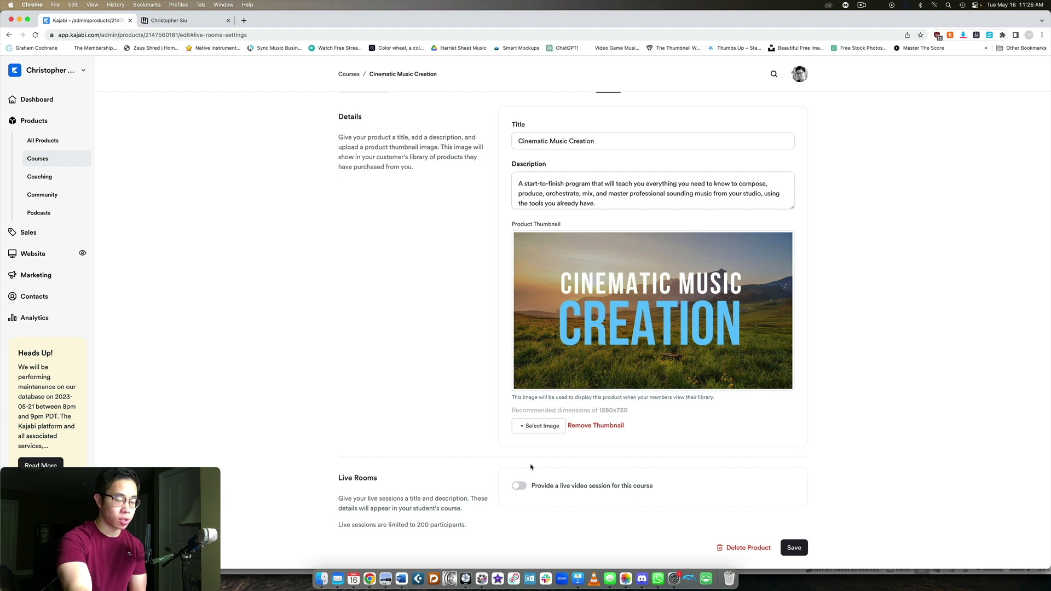
left_click(541, 486)
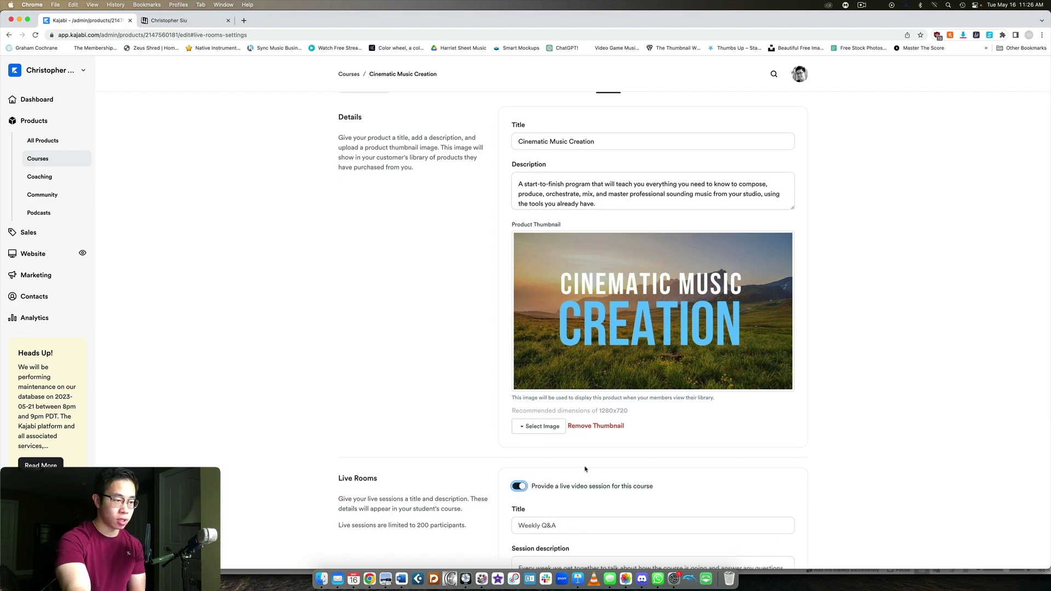
scroll(585, 469, "down", 5)
left_click(564, 295)
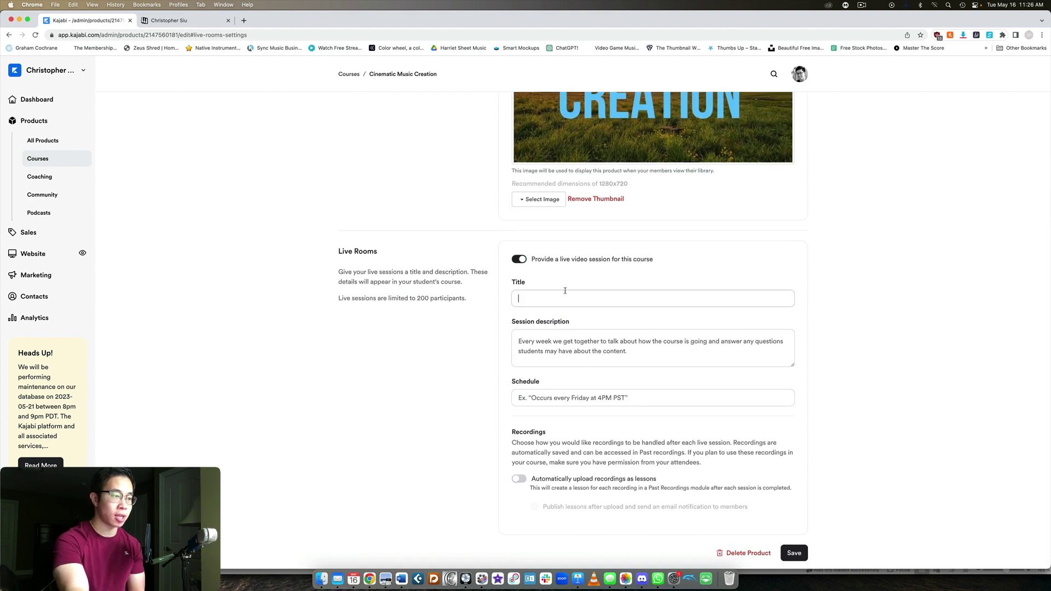
type("Me")
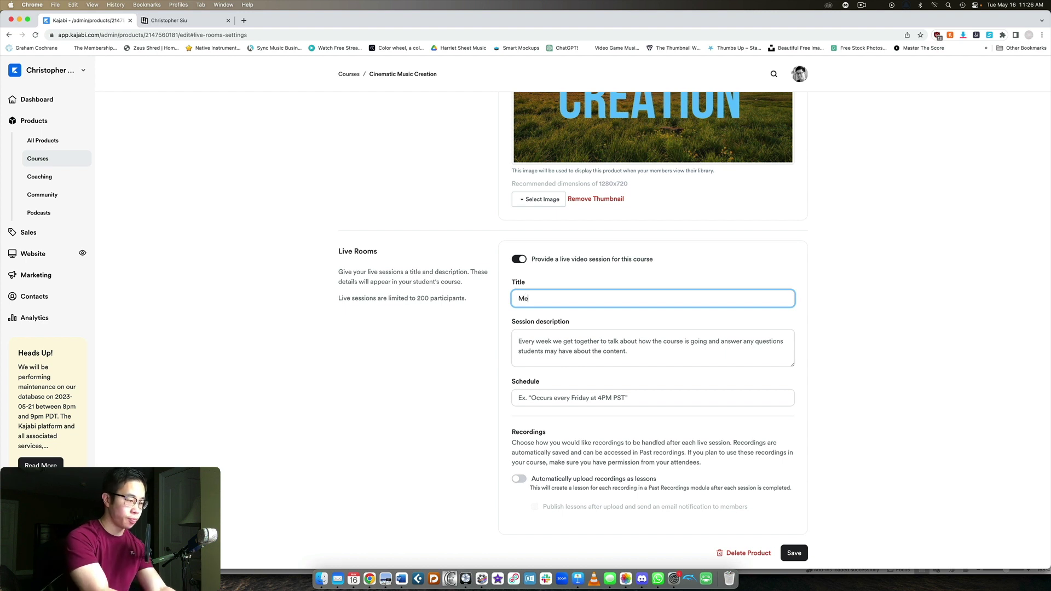
type("et and greet with ")
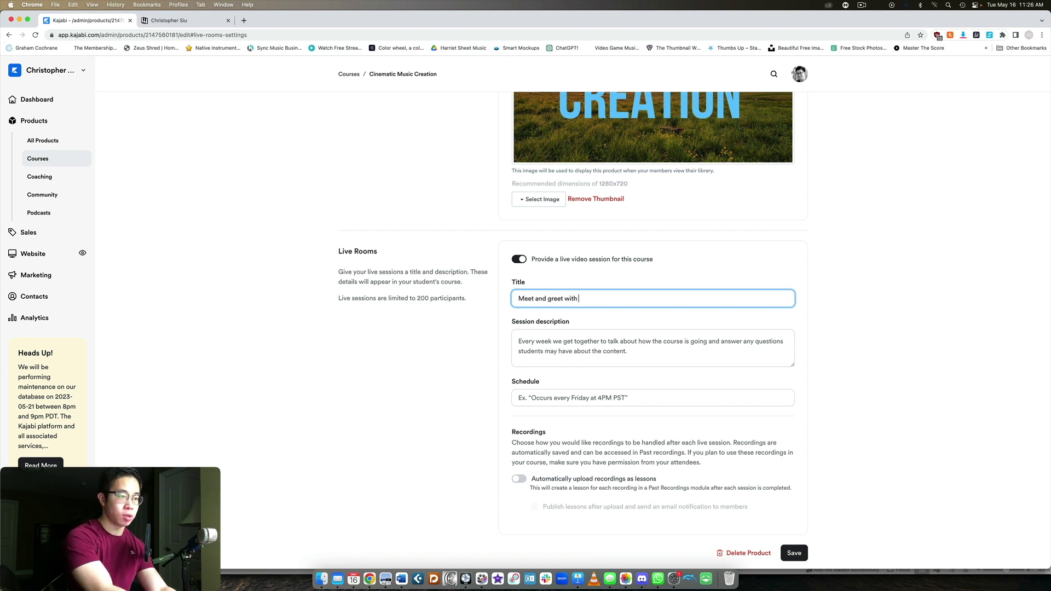
type("all CMC students!")
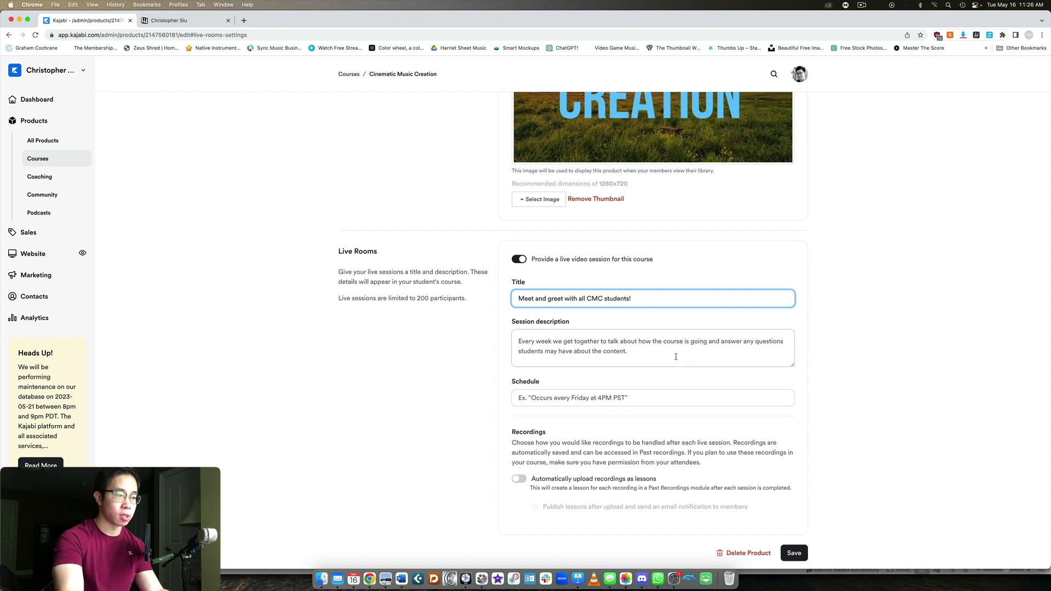
Describe the session as 'Getting to know everyone and adding even more value.' and schedule it 'Next Friday at 10am EST'.
left_click(676, 356)
type("Get")
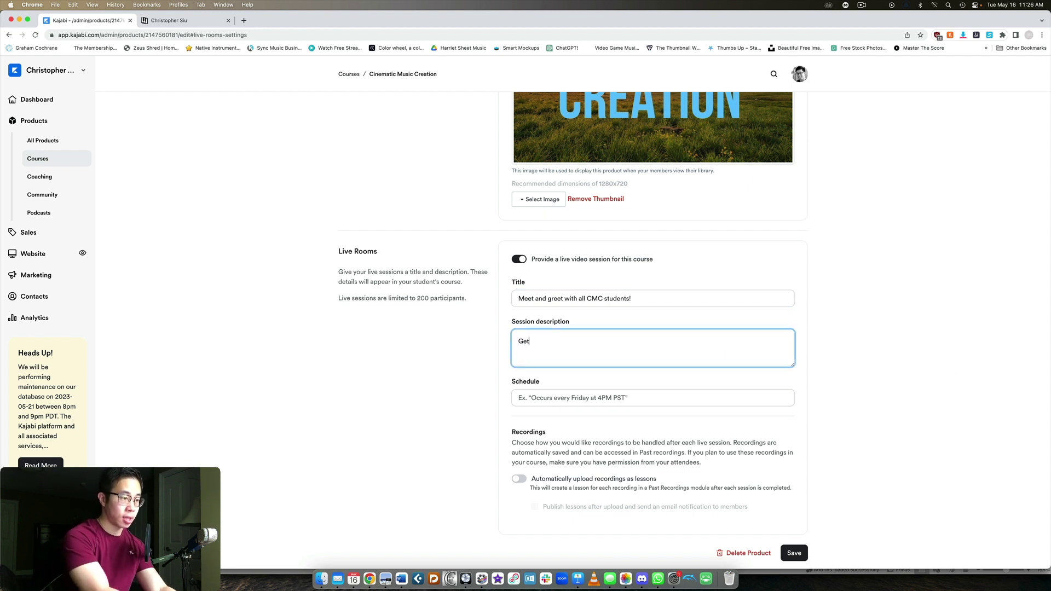
type("ting to know everyoone and")
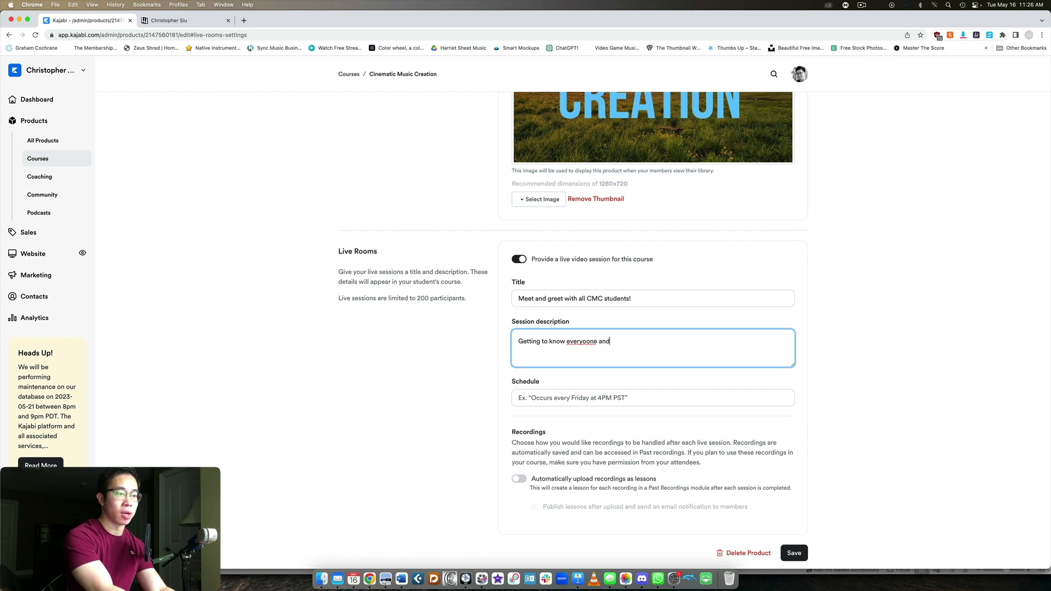
key("BackSpace")
key("BackSpace")
key("BackSpace")
key("BackSpace")
key("BackSpace")
key("BackSpace")
key("BackSpace")
type("ne and add")
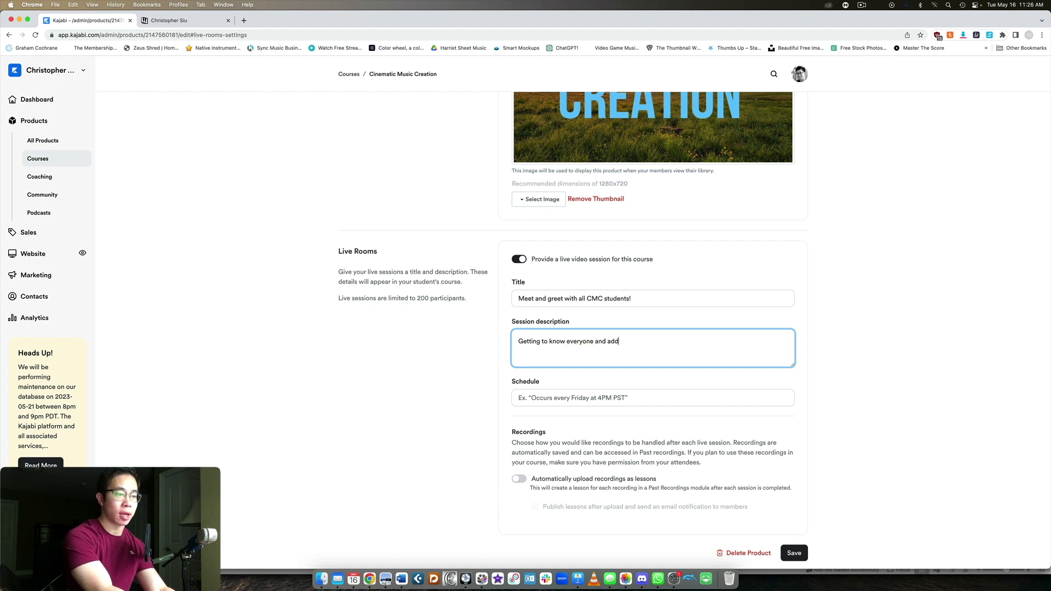
type("ing even more value.")
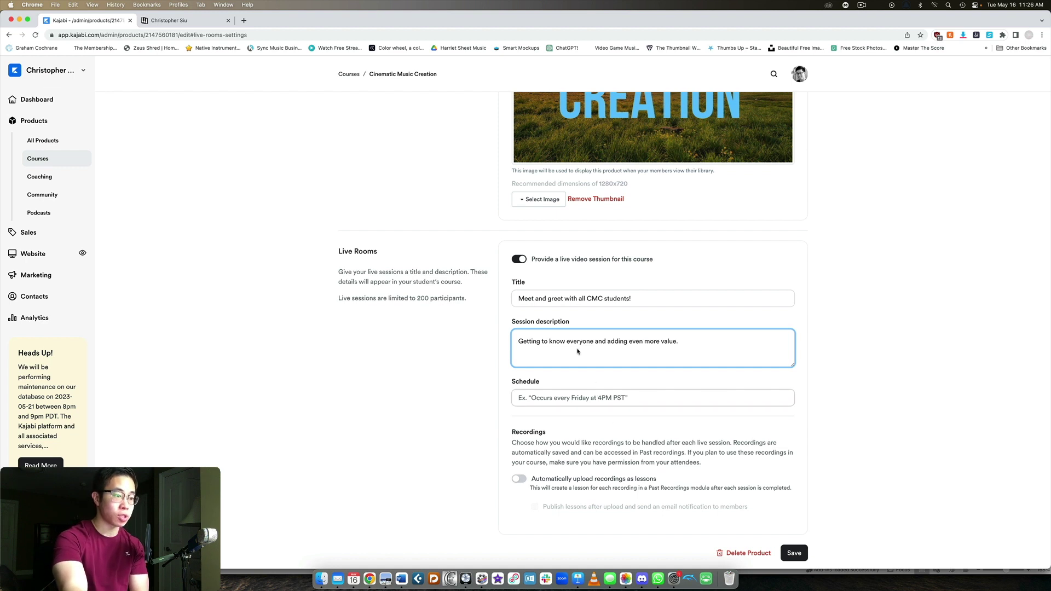
left_click(561, 400)
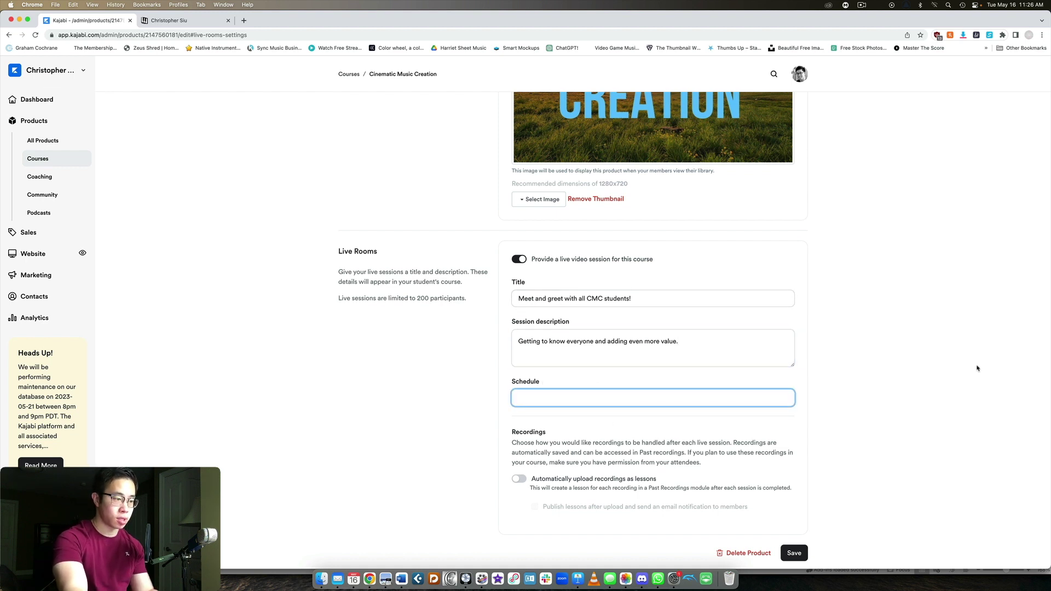
type("Next Friday")
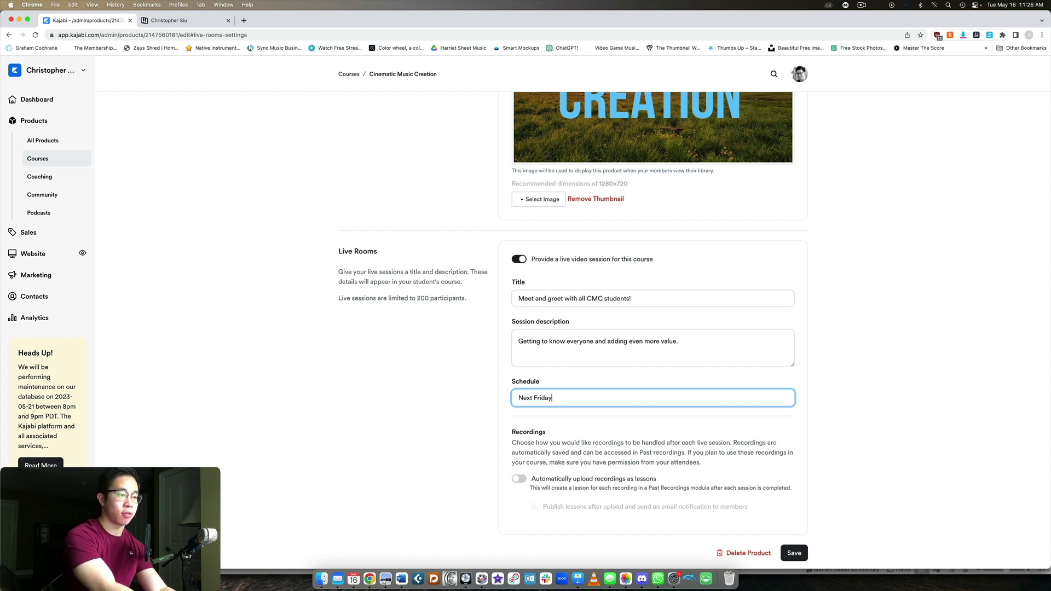
type(" at 10am EST")
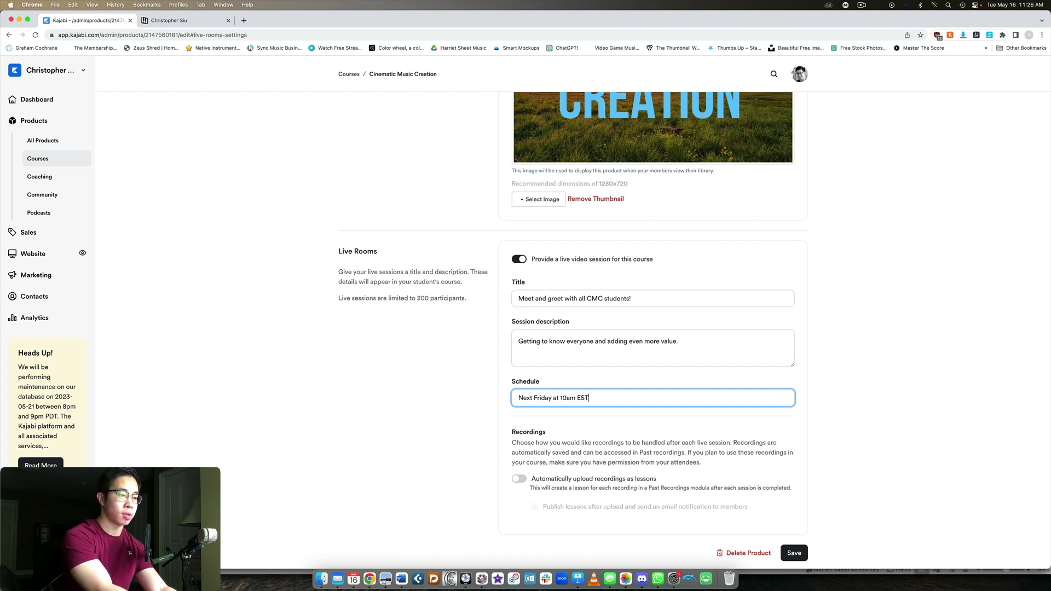
left_click(750, 419)
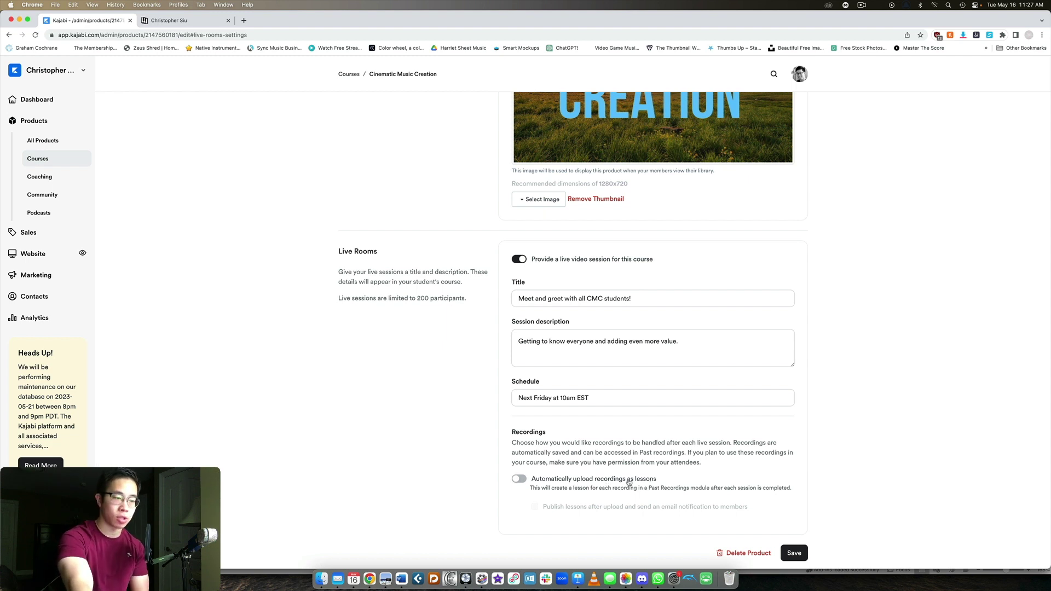
left_click(519, 480)
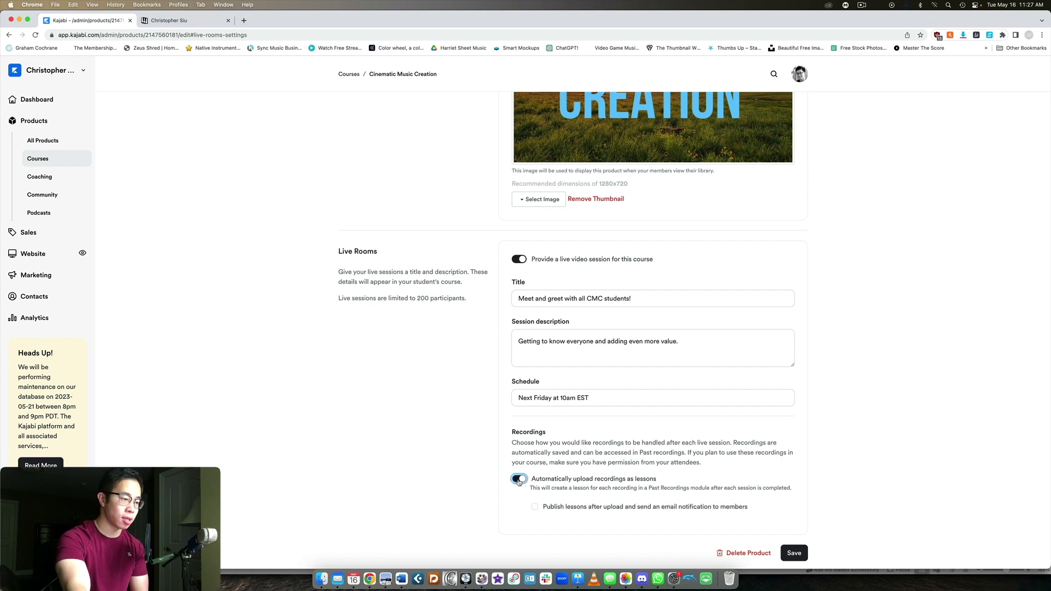
left_click(567, 507)
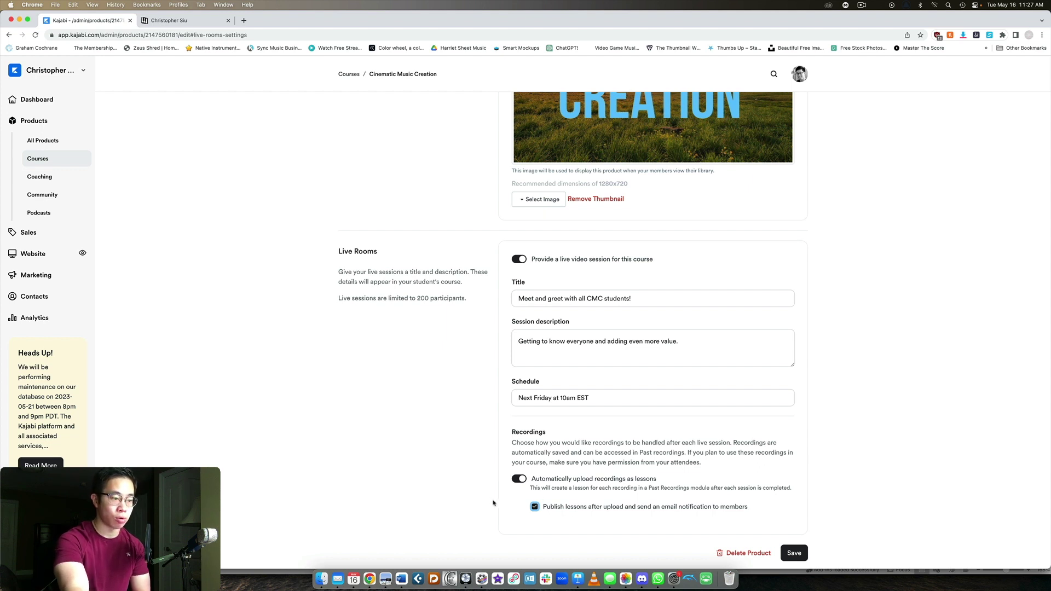
left_click(518, 479)
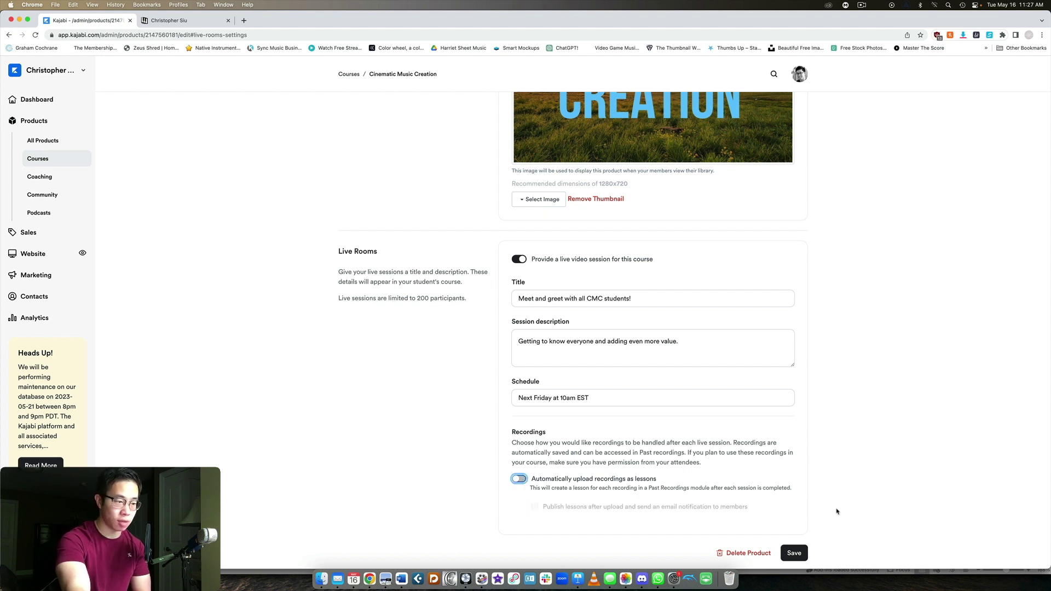
Save the live session settings.
left_click(797, 553)
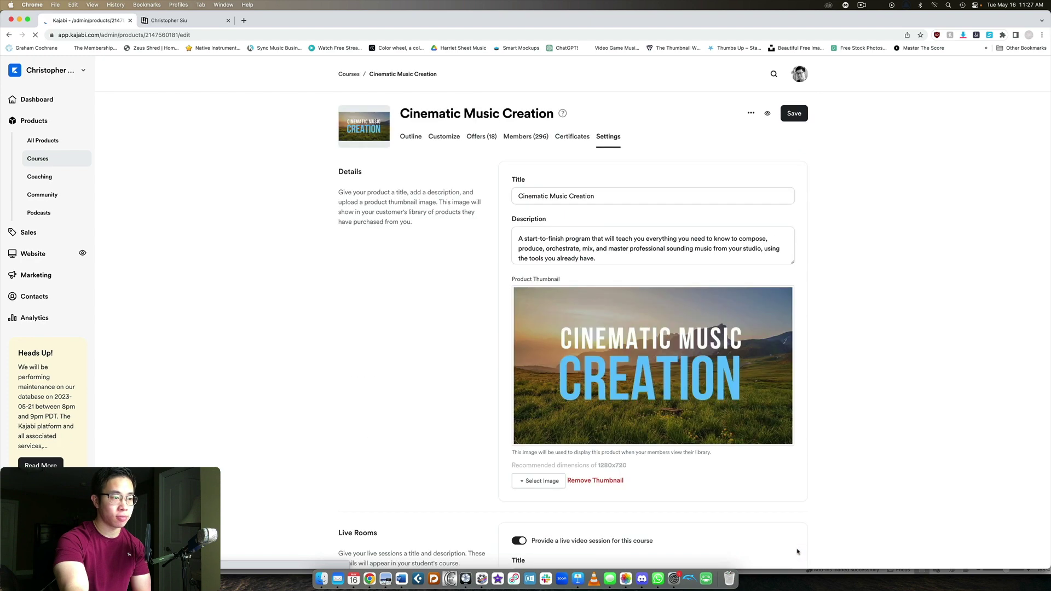
scroll(854, 382, "down", 1)
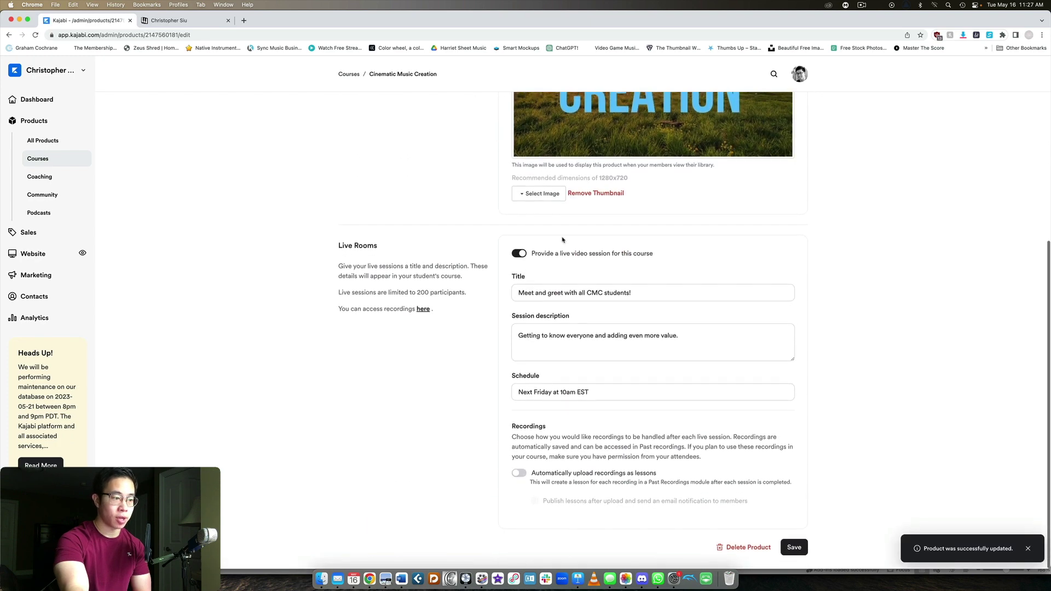
scroll(493, 219, "up", 5)
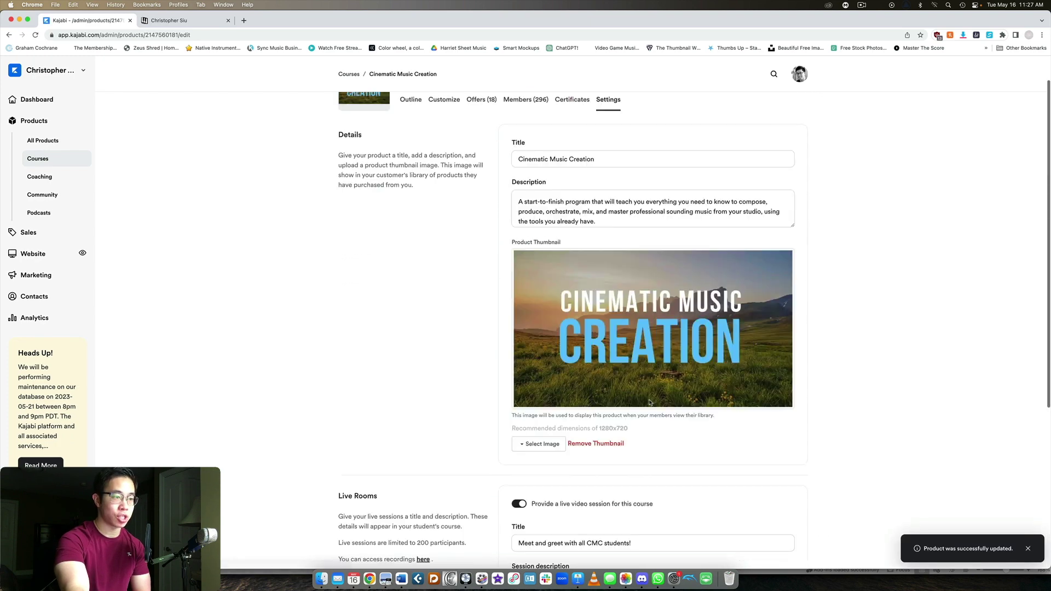
Return to the course outline, start going live, then dismiss the going-live prompt.
left_click(411, 136)
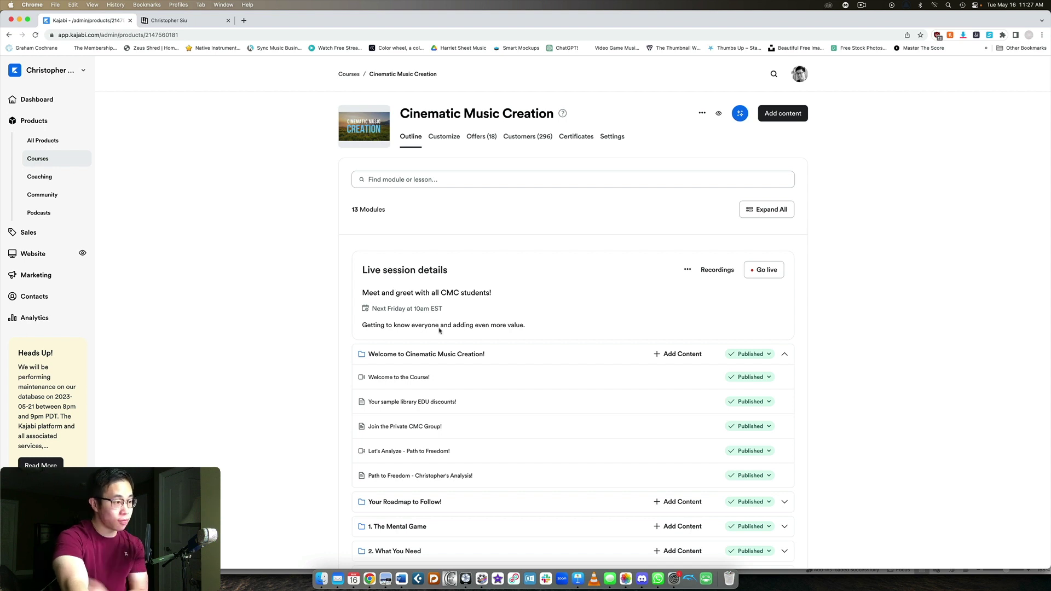
left_click(765, 271)
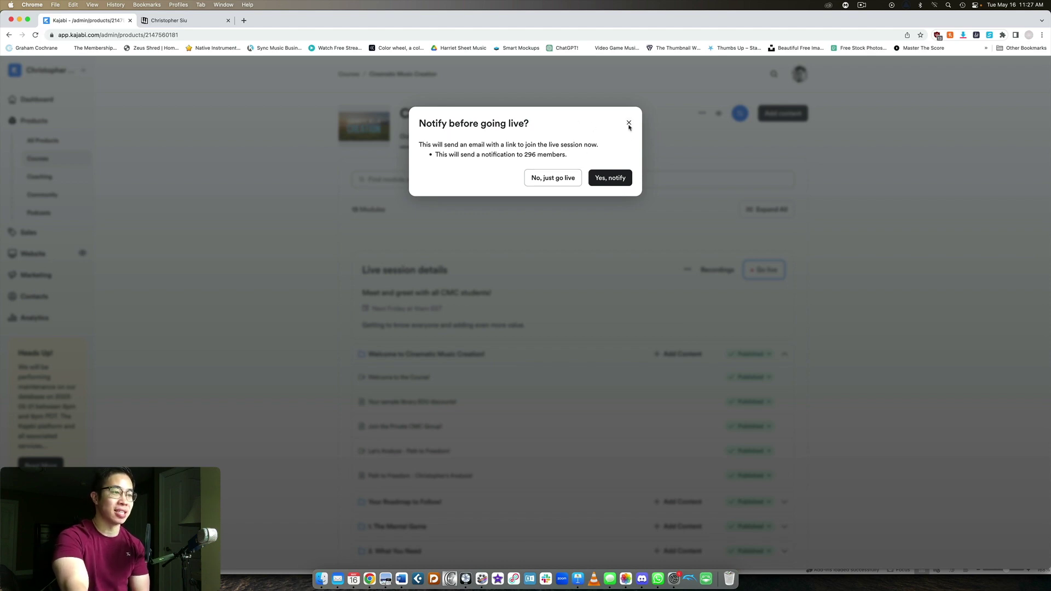
left_click(629, 123)
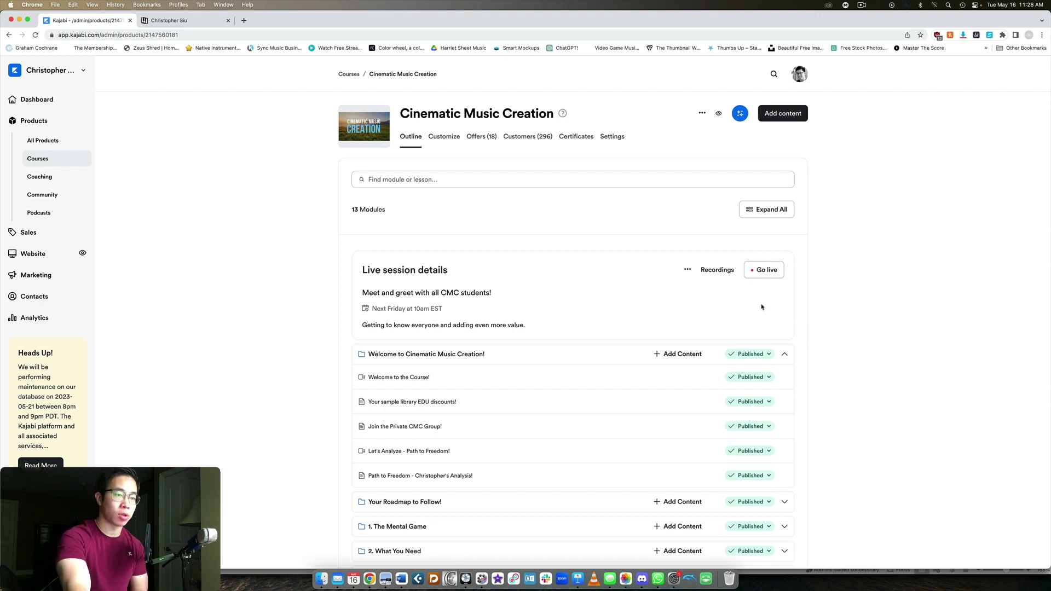
Scroll the course outline to review the live session details.
scroll(762, 309, "down", 5)
scroll(762, 316, "up", 5)
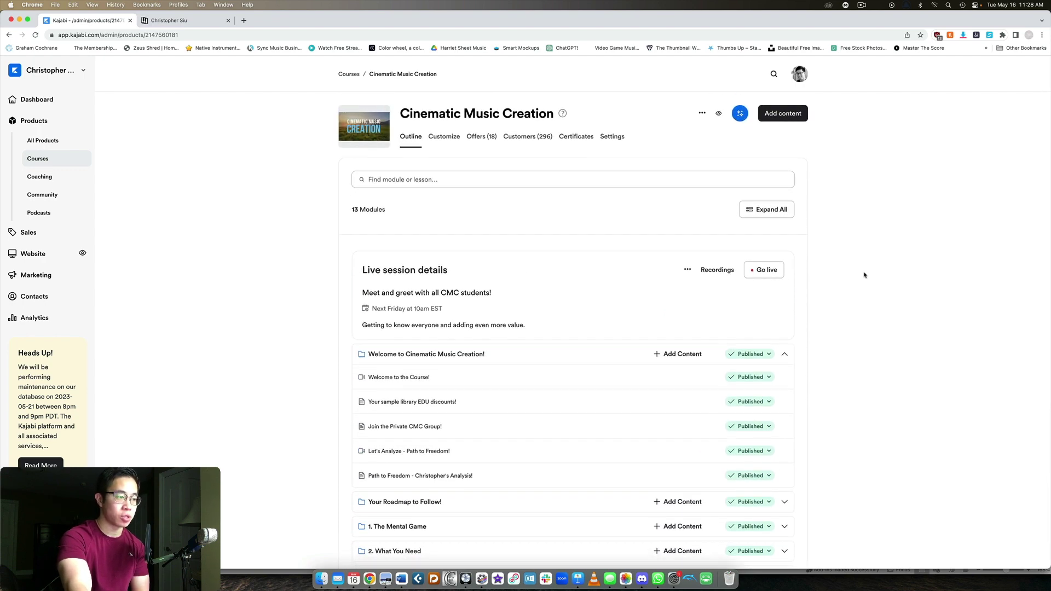